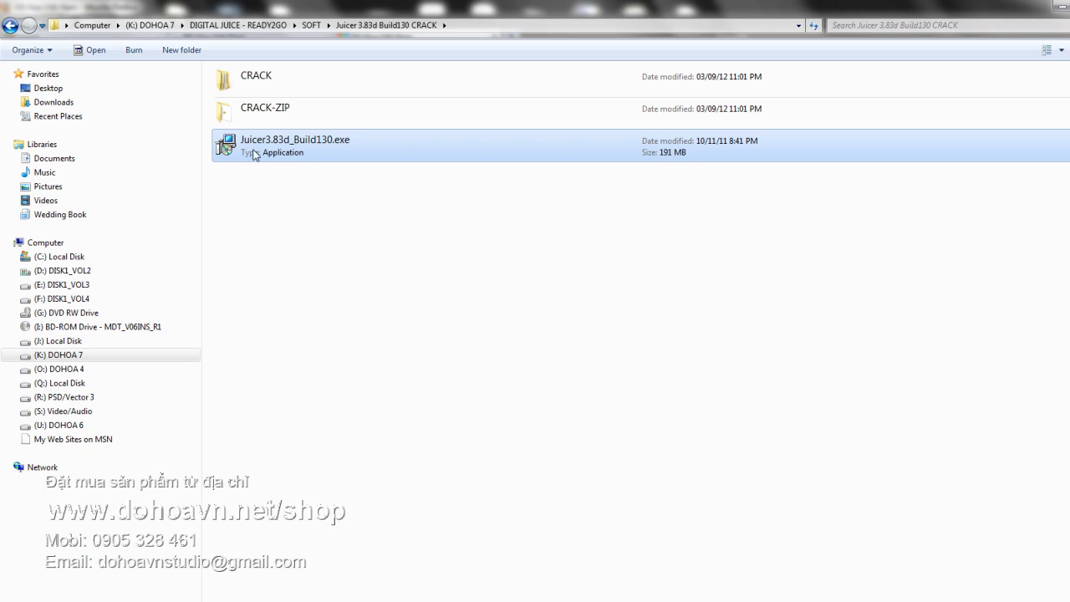
- Locate main.exe in CRACK > J-V3.83d.130 > JUICER V3.83d.130 CRACK, then go to the C: drive
{"action": "left_click", "coordinate": [280, 194]}
{"action": "double_click", "coordinate": [234, 79]}
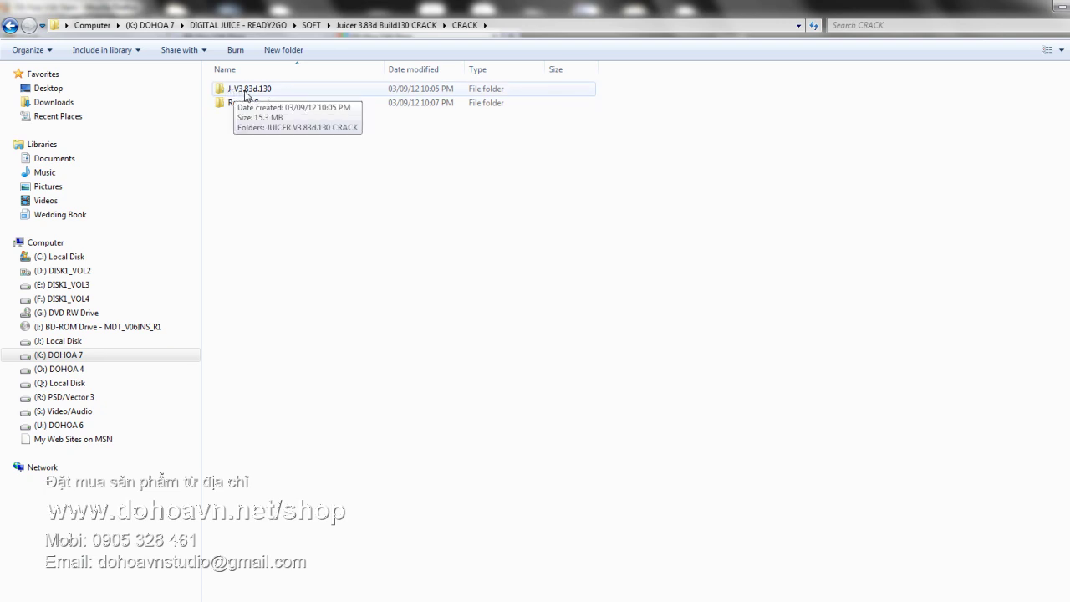
{"action": "double_click", "coordinate": [252, 90]}
{"action": "double_click", "coordinate": [257, 92]}
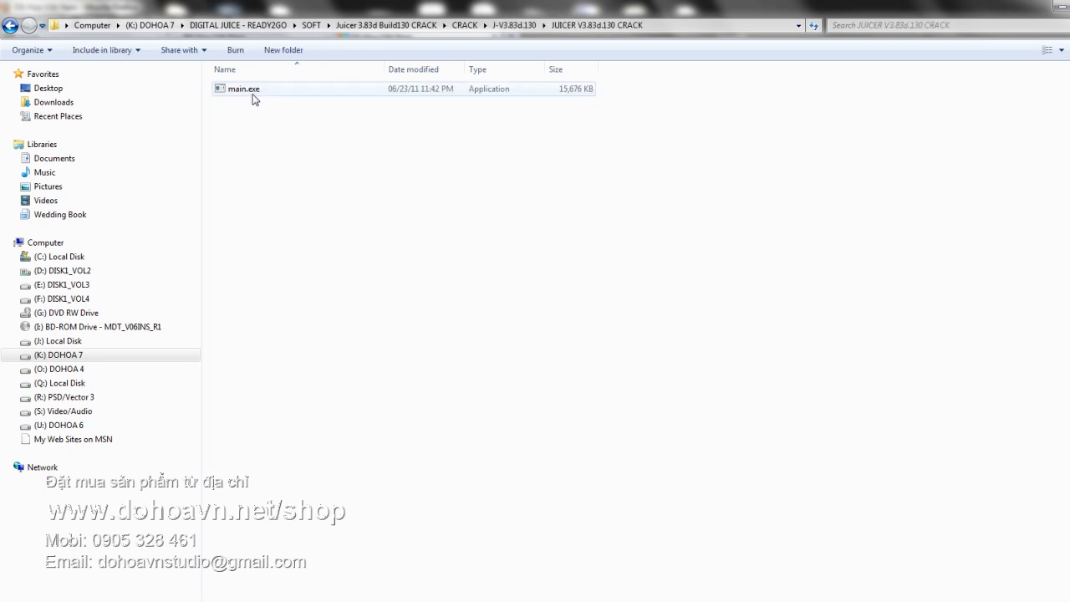
{"action": "left_click", "coordinate": [238, 93]}
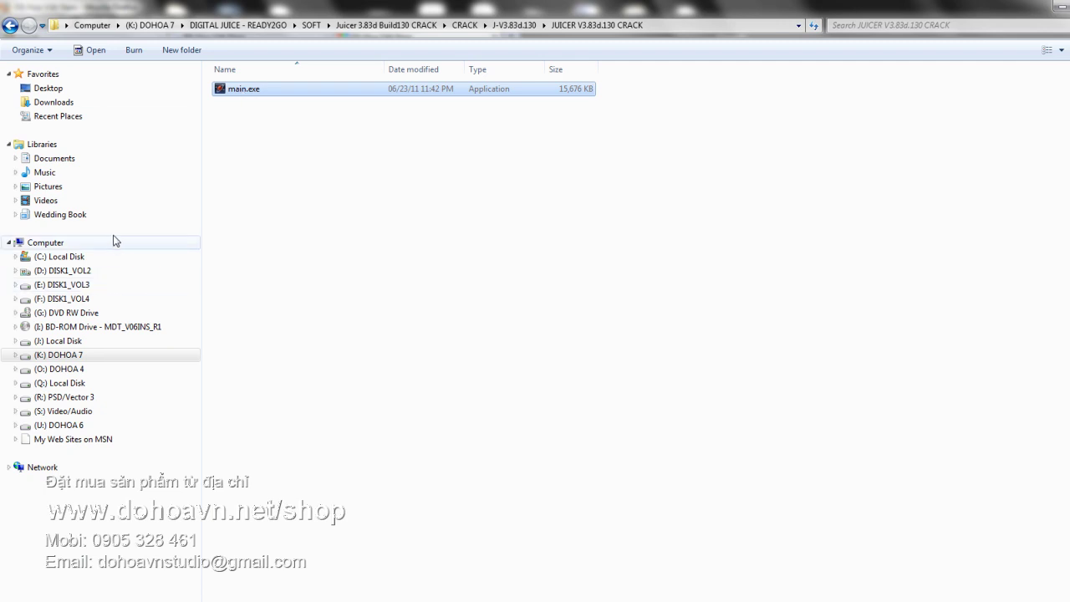
{"action": "left_click", "coordinate": [71, 261]}
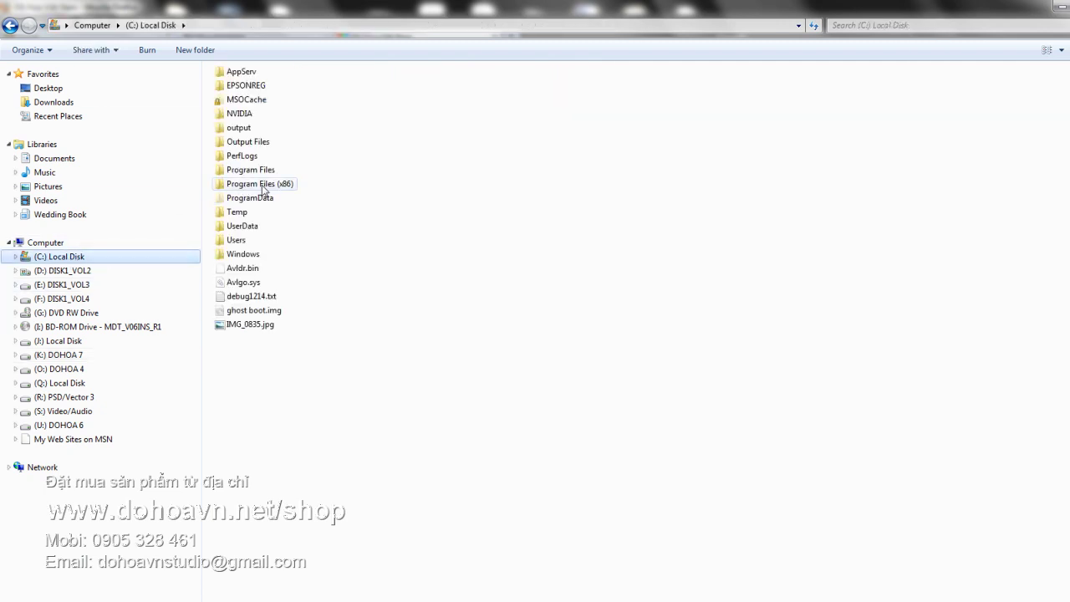
- Start Juicer 3 by running main.exe from Program Files (x86) > Digital Juice > Juicer 3
{"action": "double_click", "coordinate": [266, 185]}
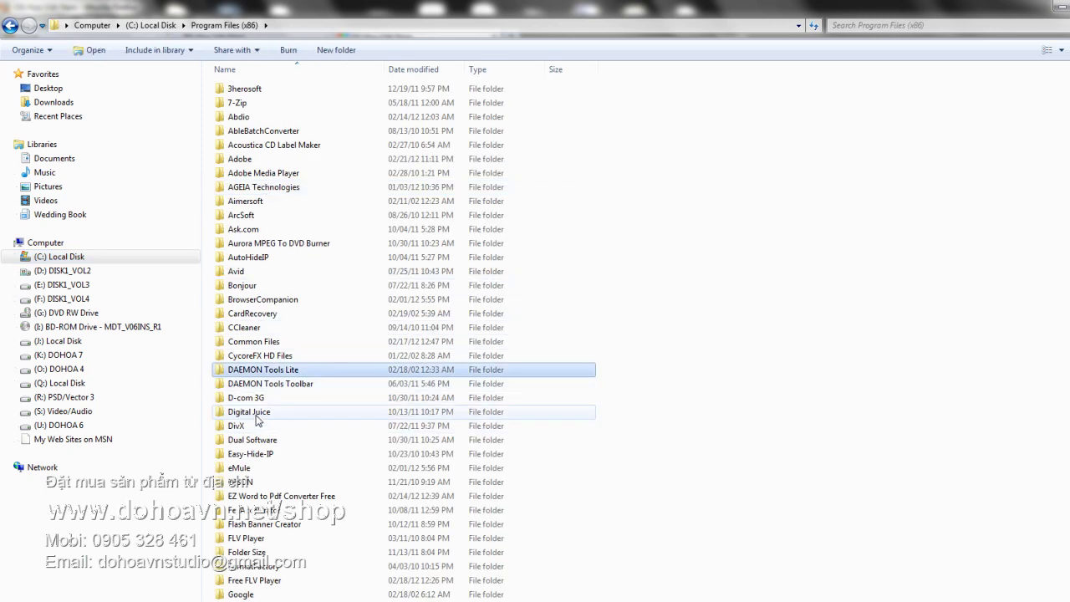
{"action": "double_click", "coordinate": [251, 412]}
{"action": "double_click", "coordinate": [241, 89]}
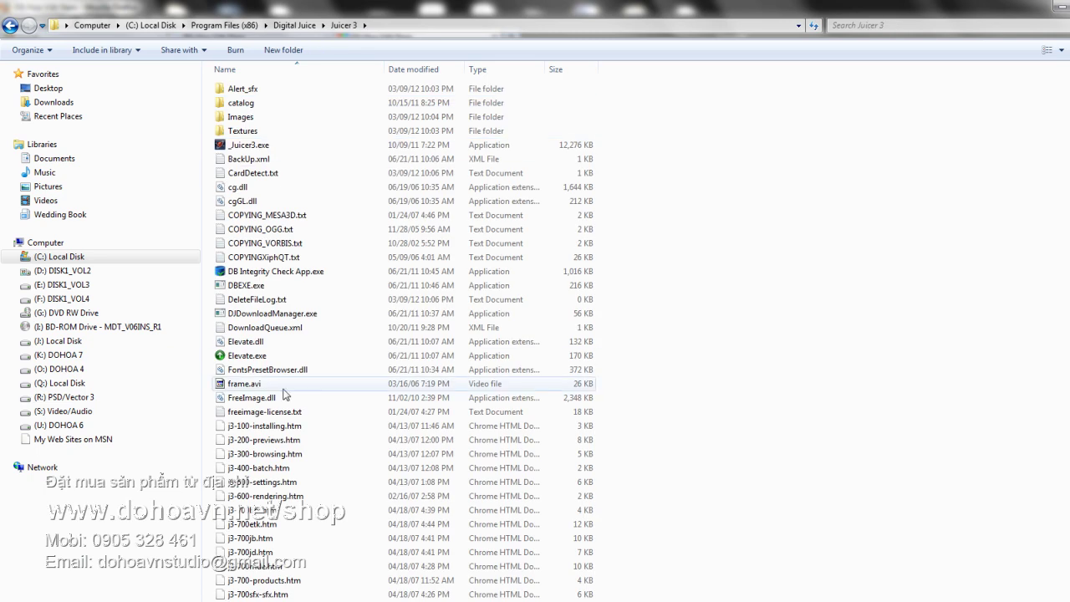
{"action": "scroll", "coordinate": [444, 382], "scroll_direction": "down", "scroll_amount": 16}
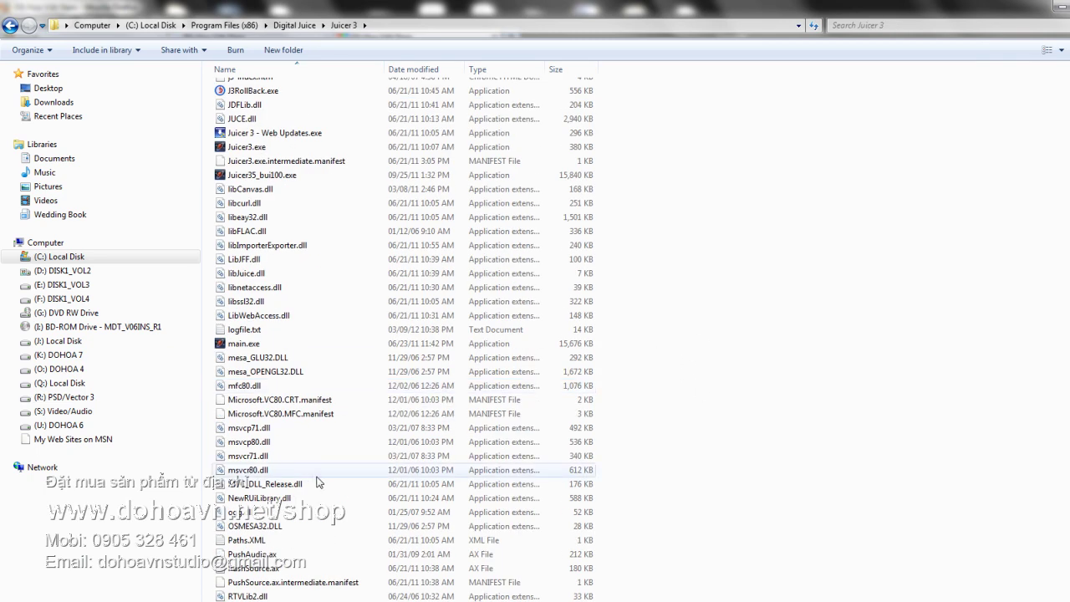
{"action": "left_click", "coordinate": [275, 176]}
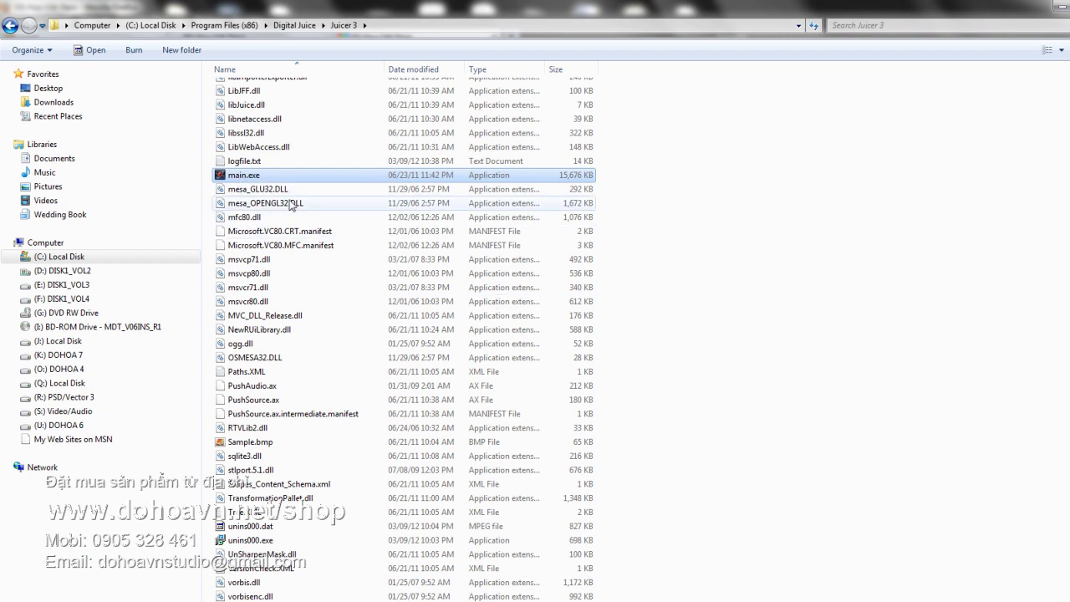
{"action": "double_click", "coordinate": [238, 179]}
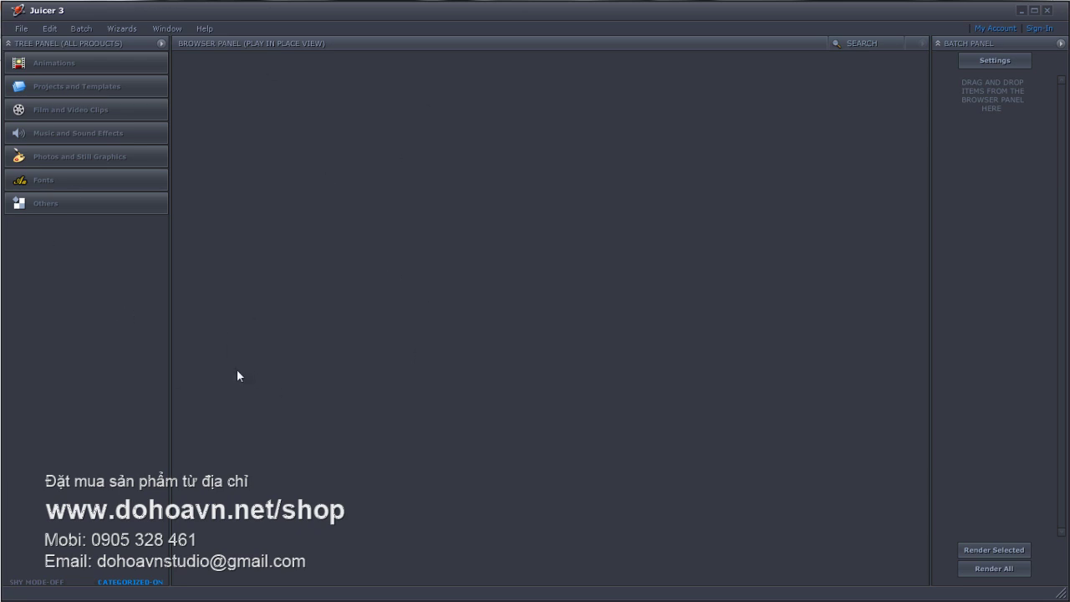
- Install Motion Designer's Toolkit 6 with previews stored locally via File > Install Products
{"action": "left_click", "coordinate": [22, 32]}
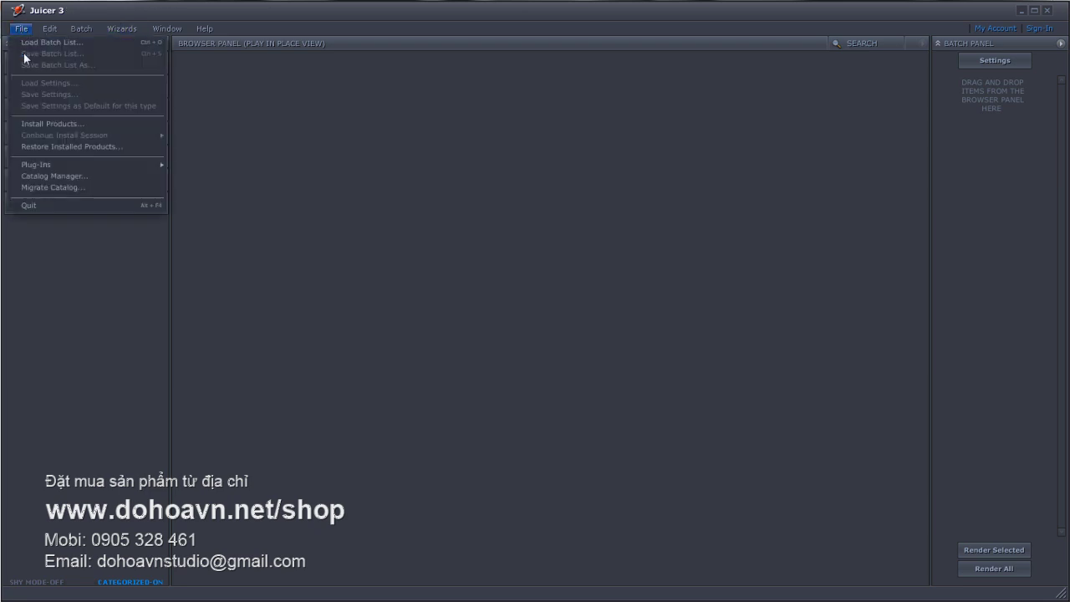
{"action": "left_click", "coordinate": [64, 126]}
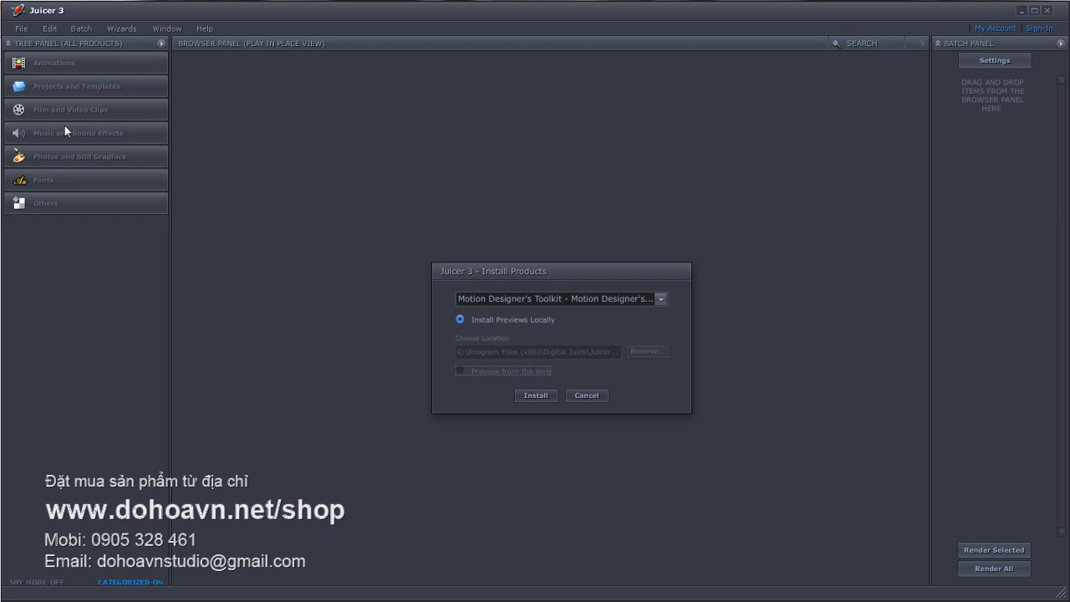
{"action": "left_click_drag", "start_coordinate": [509, 271], "coordinate": [401, 188]}
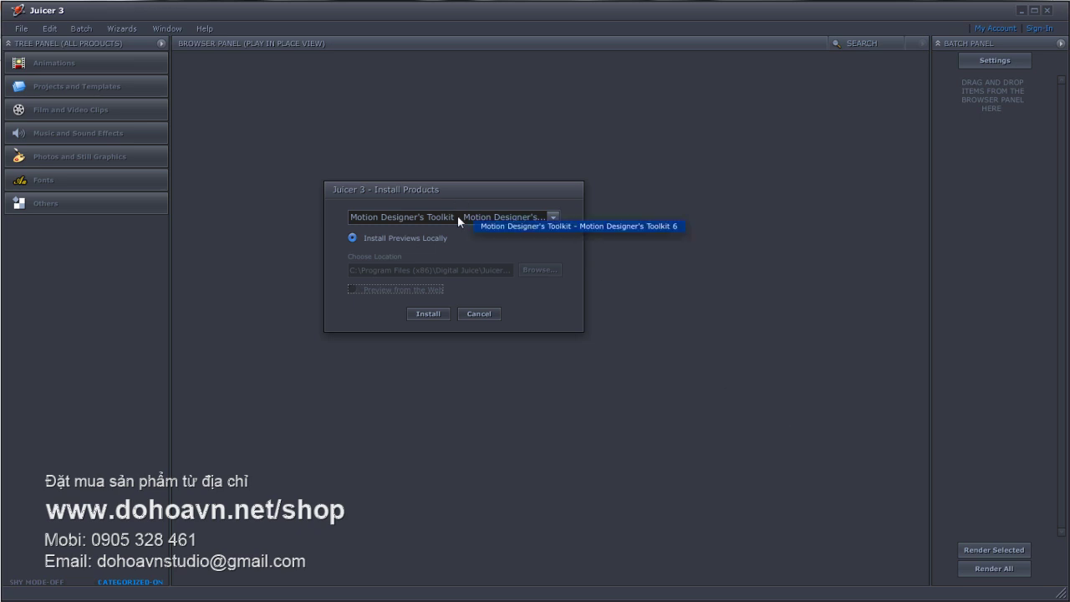
{"action": "left_click", "coordinate": [427, 314]}
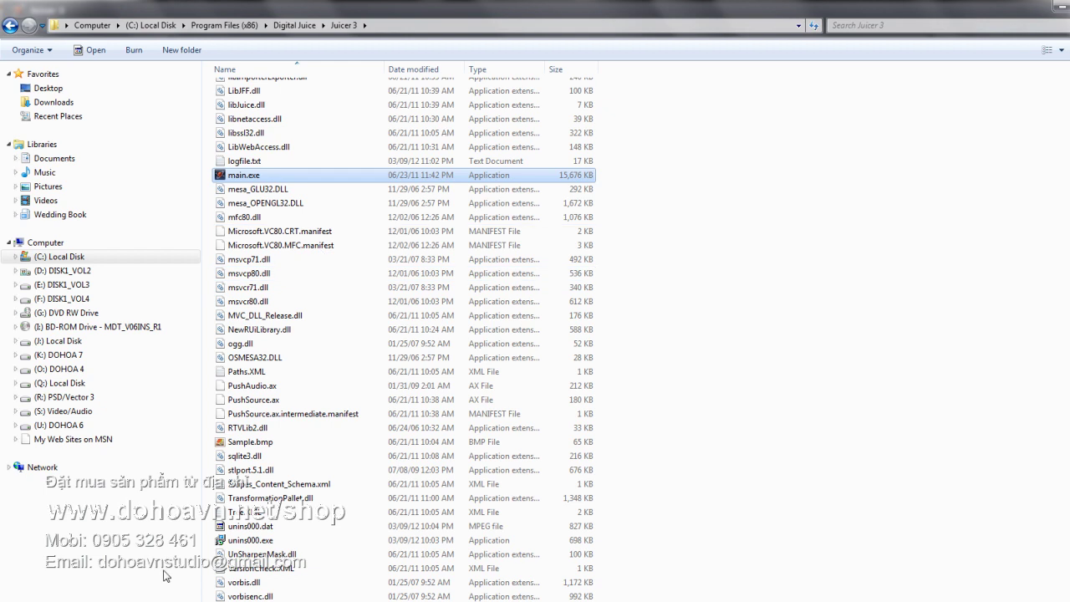
- Select Ready2Go_keygen.exe in DIGITAL JUICE - READY2GO > SOFT > Juicer 3.83d Build130 CRACK > CRACK > Ready2Go_keygen
{"action": "left_click", "coordinate": [71, 426]}
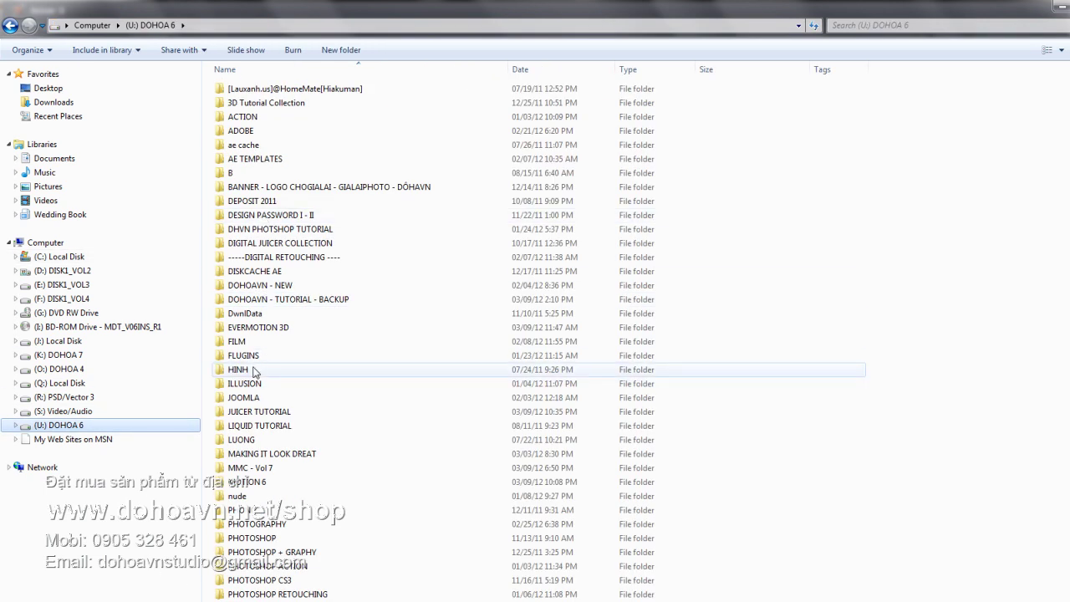
{"action": "left_click", "coordinate": [60, 355]}
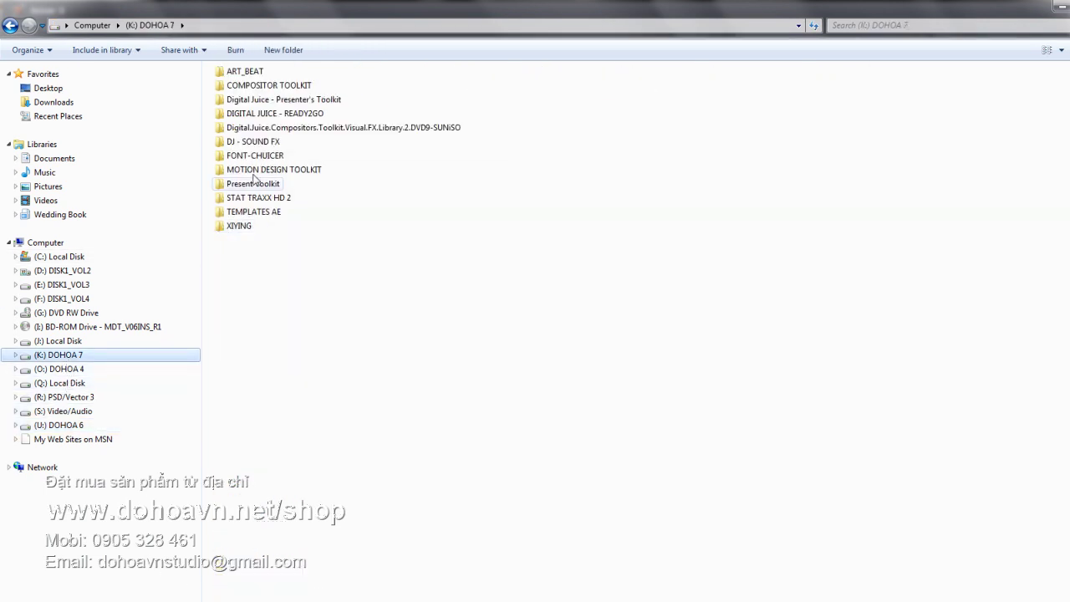
{"action": "double_click", "coordinate": [264, 119]}
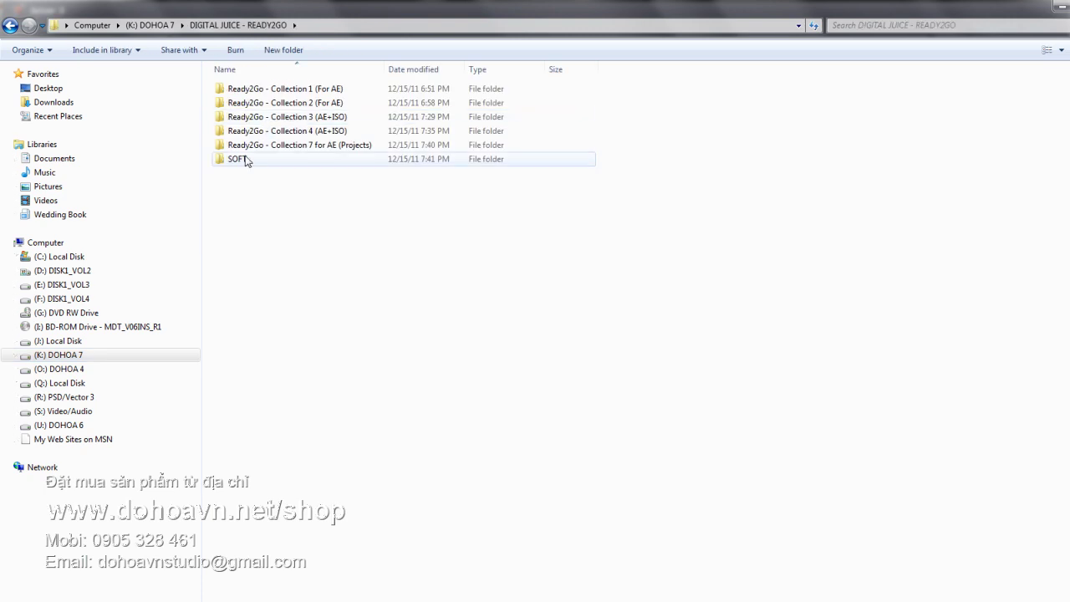
{"action": "double_click", "coordinate": [244, 162]}
{"action": "double_click", "coordinate": [249, 92]}
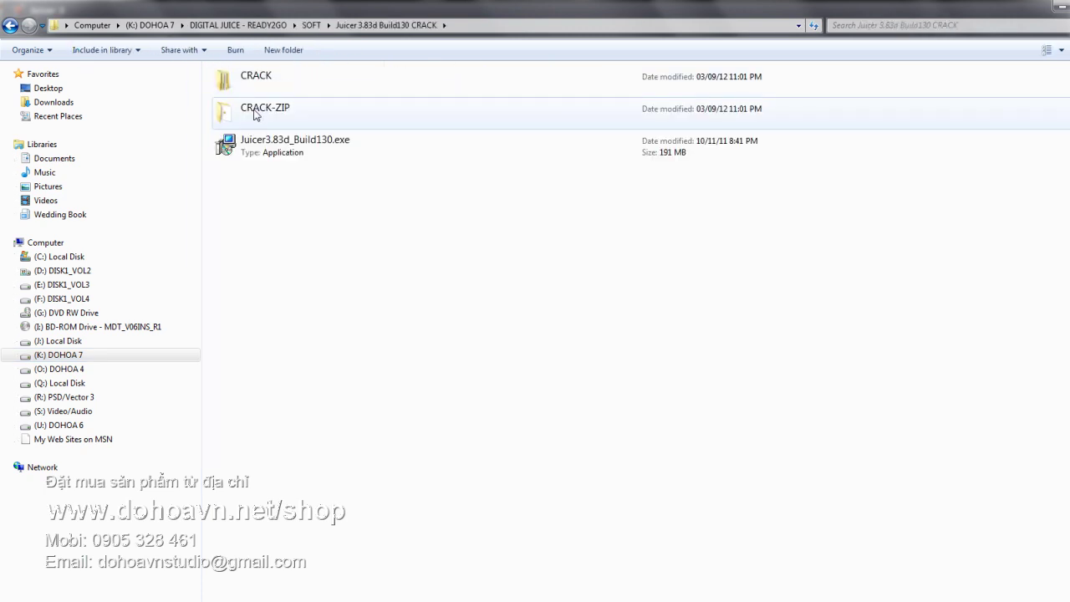
{"action": "double_click", "coordinate": [256, 82]}
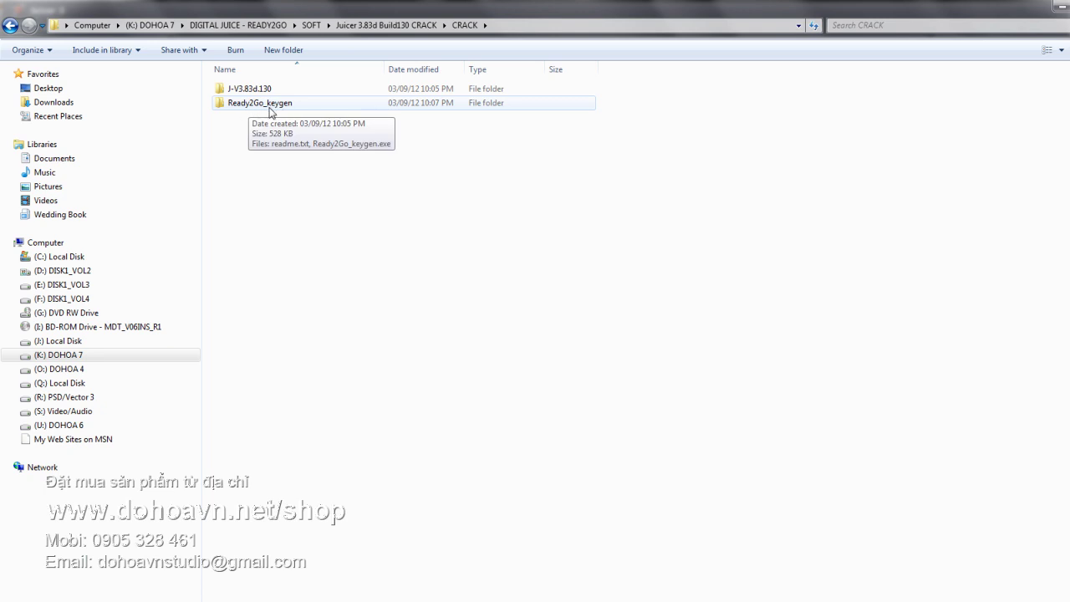
{"action": "double_click", "coordinate": [272, 107]}
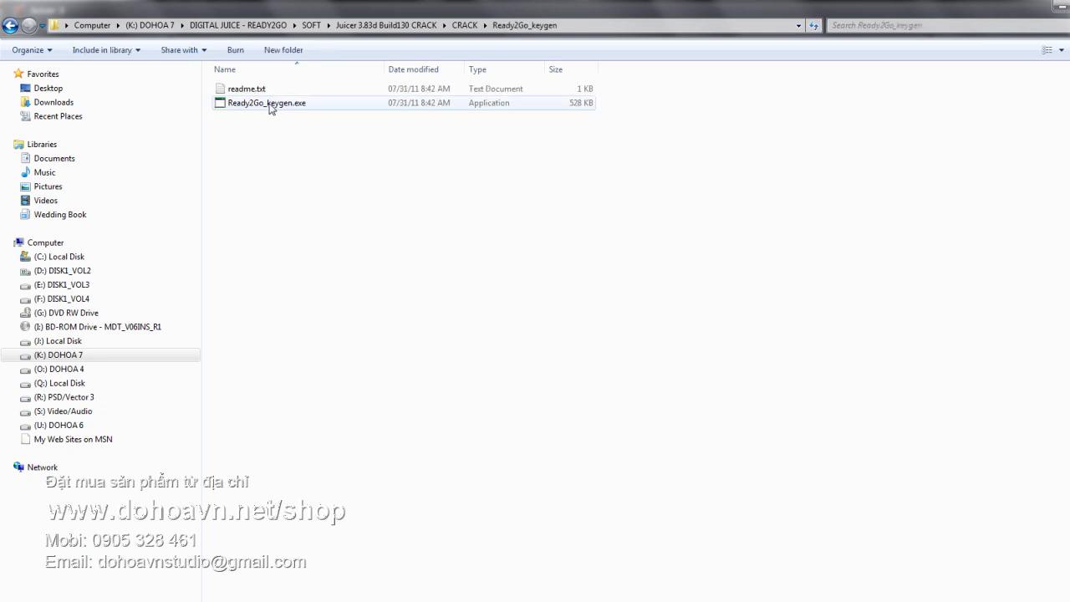
{"action": "left_click", "coordinate": [286, 106]}
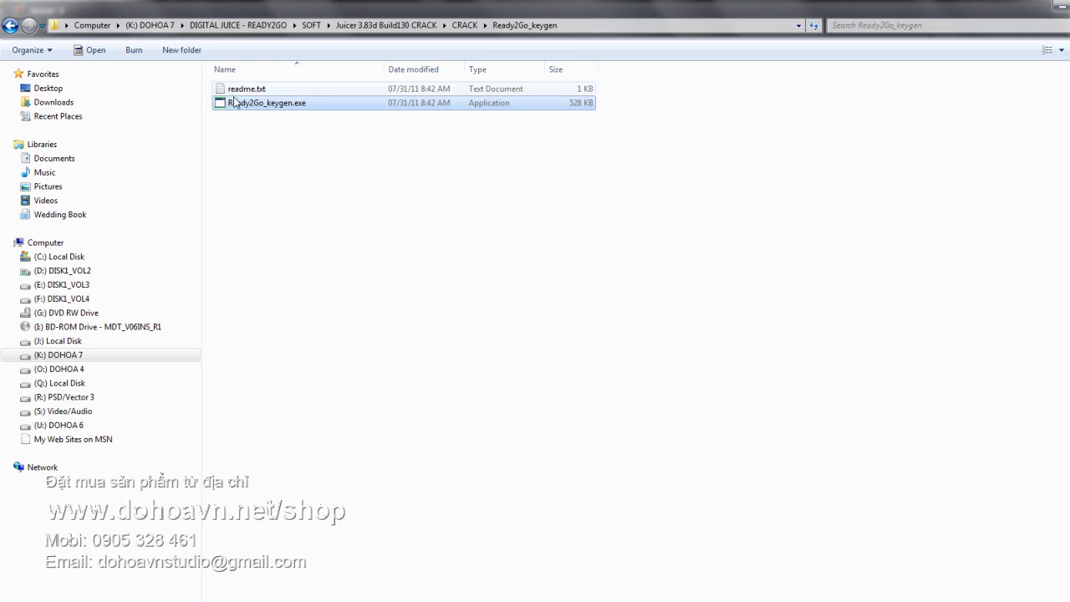
- Run the Ready2Go keygen, copy its generated serial key, and exit the keygen
{"action": "double_click", "coordinate": [262, 105]}
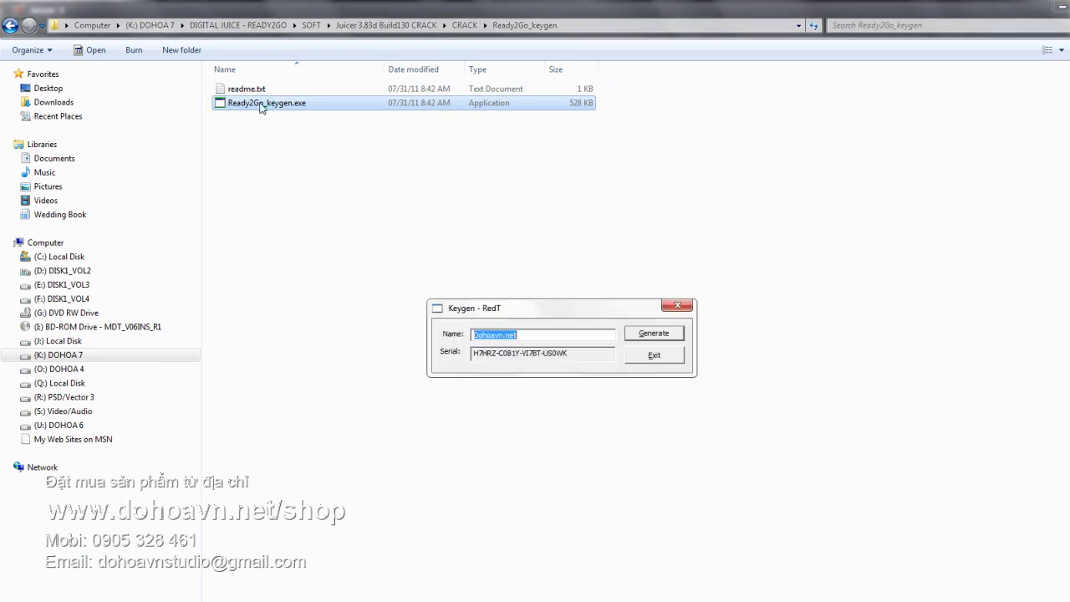
{"action": "left_click_drag", "start_coordinate": [500, 308], "coordinate": [324, 164]}
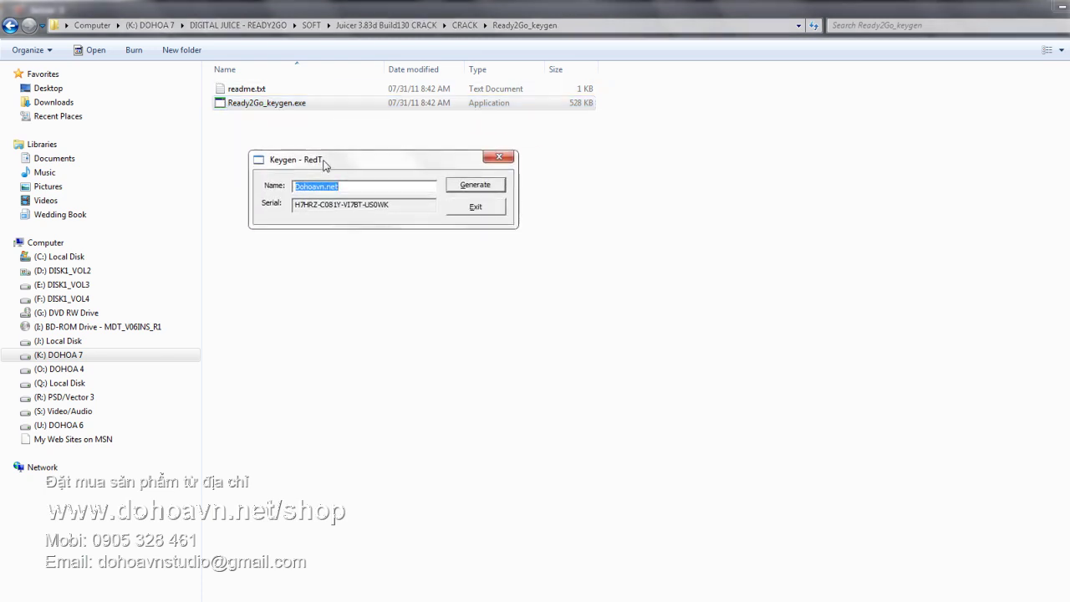
{"action": "left_click", "coordinate": [364, 187]}
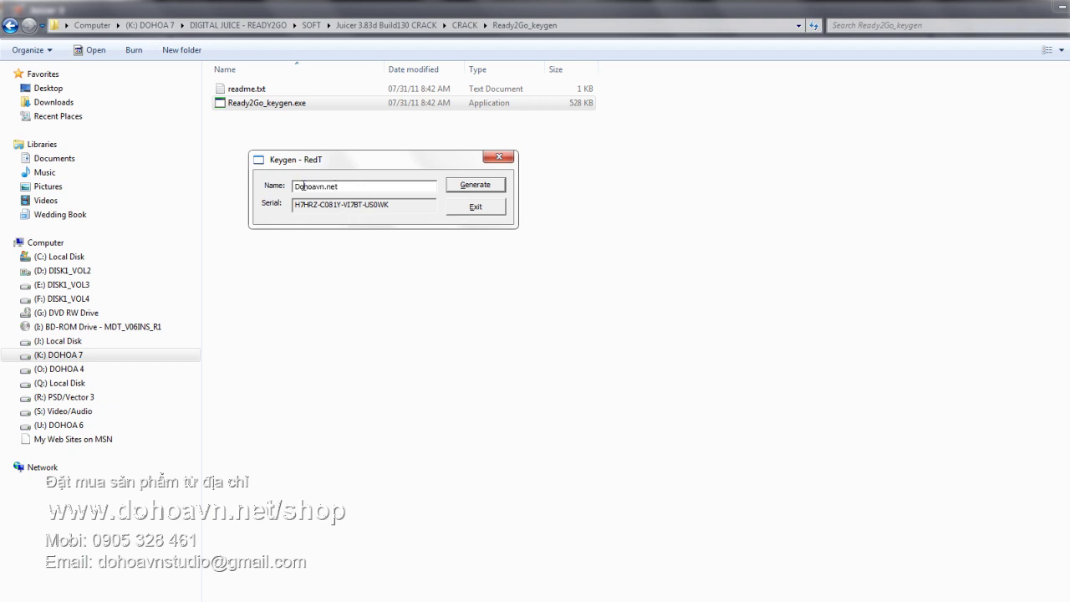
{"action": "left_click_drag", "start_coordinate": [394, 204], "coordinate": [285, 204]}
{"action": "right_click", "coordinate": [315, 204]}
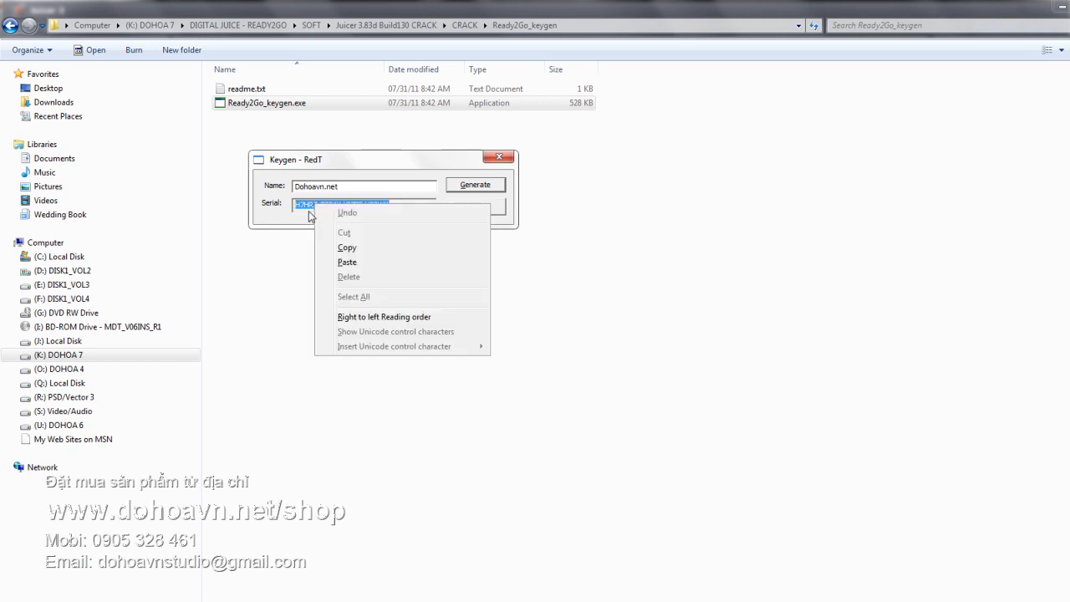
{"action": "left_click", "coordinate": [348, 250]}
{"action": "left_click", "coordinate": [474, 209]}
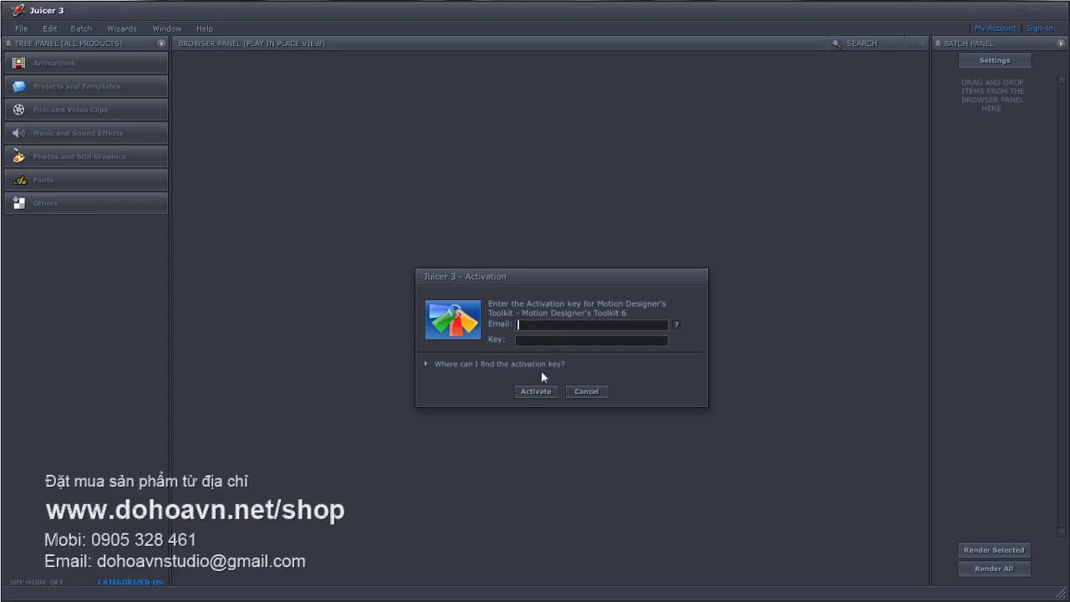
- Activate Motion Designer's Toolkit 6 by entering the user's e-mail and pasting the serial key
{"action": "right_click", "coordinate": [524, 340]}
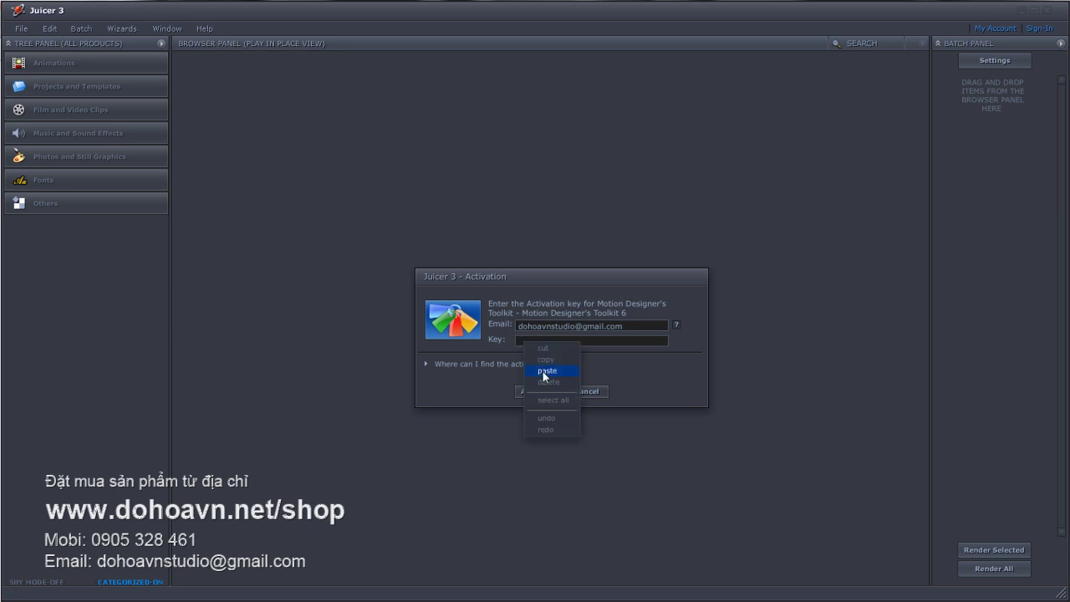
{"action": "left_click", "coordinate": [544, 370]}
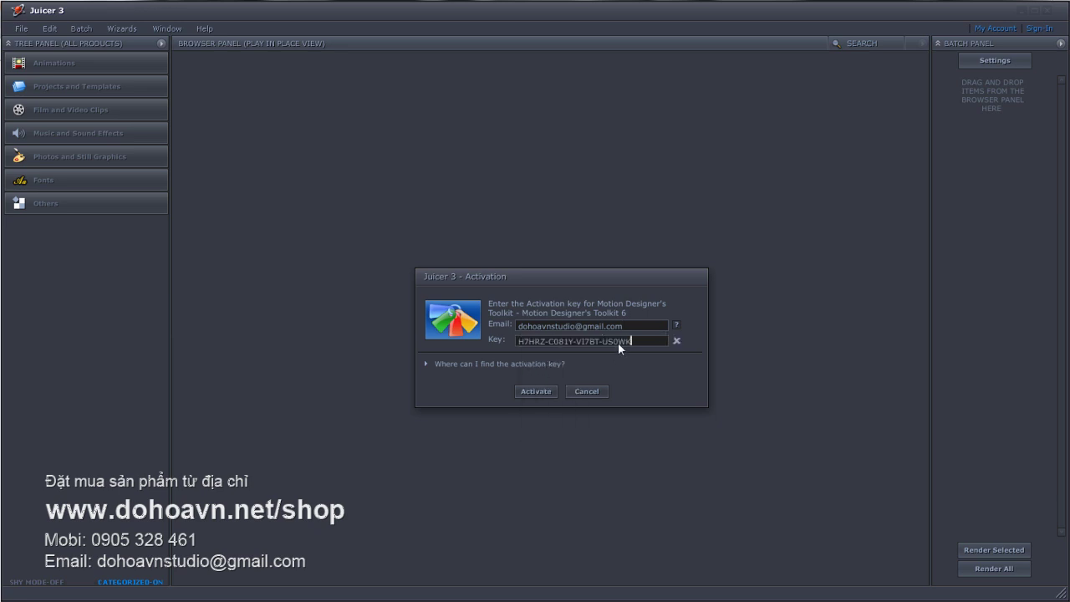
{"action": "left_click", "coordinate": [531, 393]}
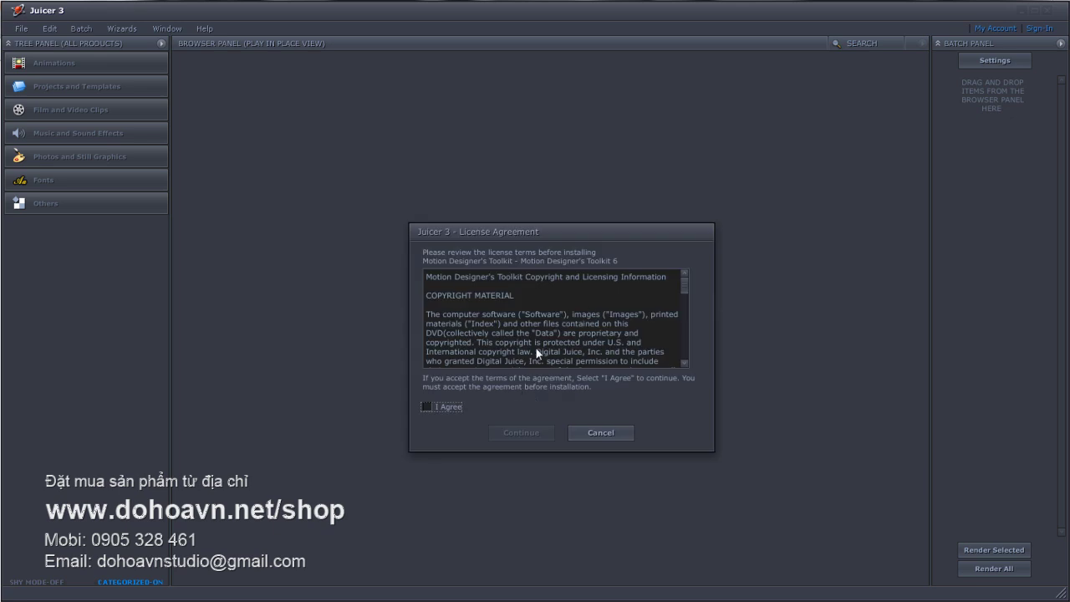
- Agree to the Motion Designer's Toolkit license terms and continue to the installation wizard
{"action": "left_click", "coordinate": [426, 407]}
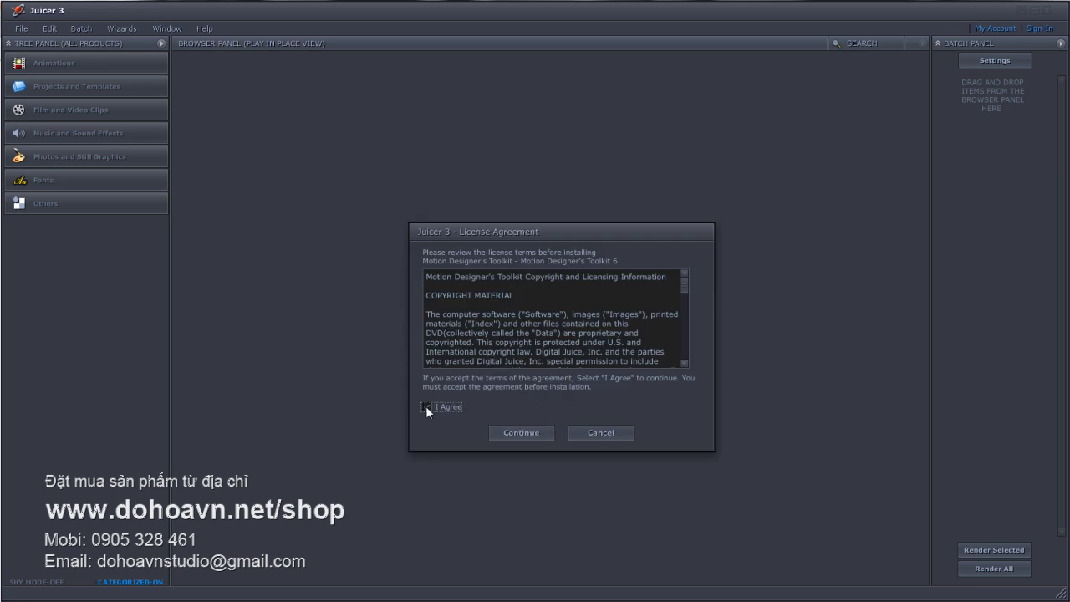
{"action": "left_click", "coordinate": [513, 433]}
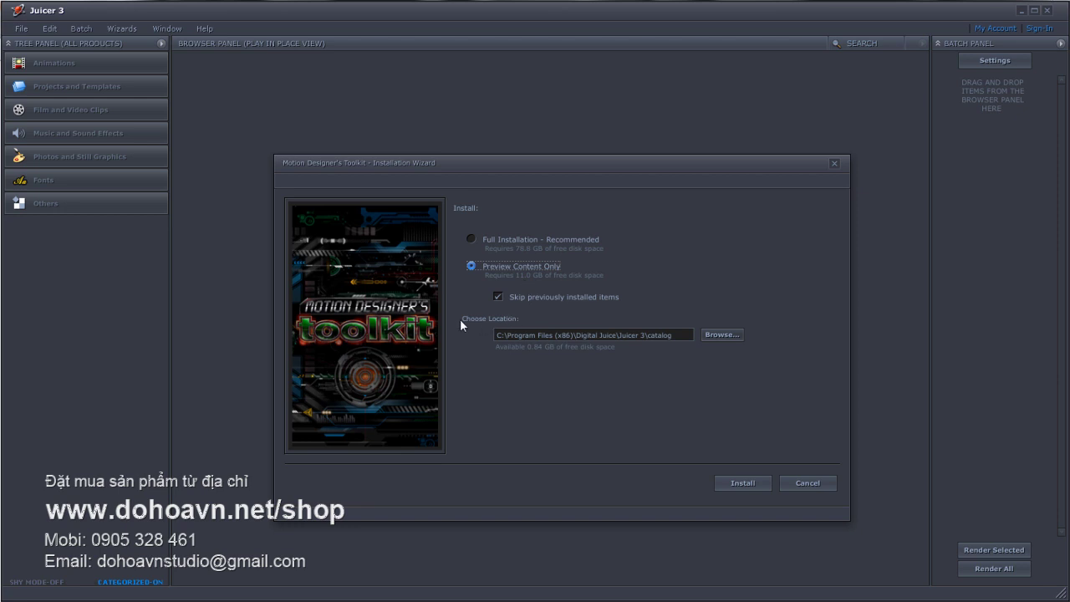
- Browse to the MOTION 6 folder on DOHOA 6 (U:) as the install location
{"action": "left_click", "coordinate": [722, 334]}
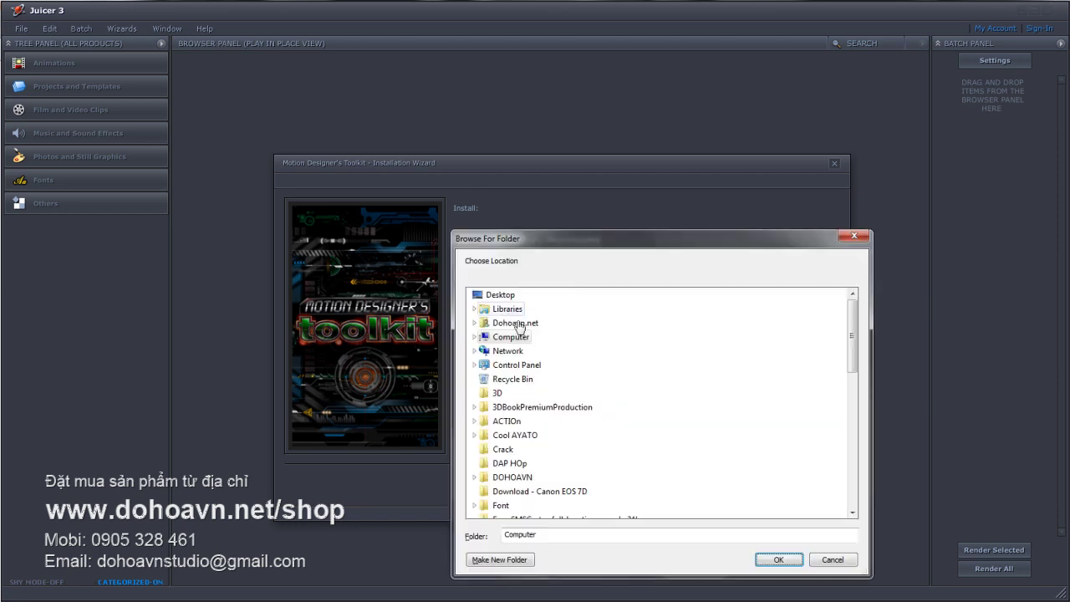
{"action": "scroll", "coordinate": [487, 380], "scroll_direction": "down", "scroll_amount": 3}
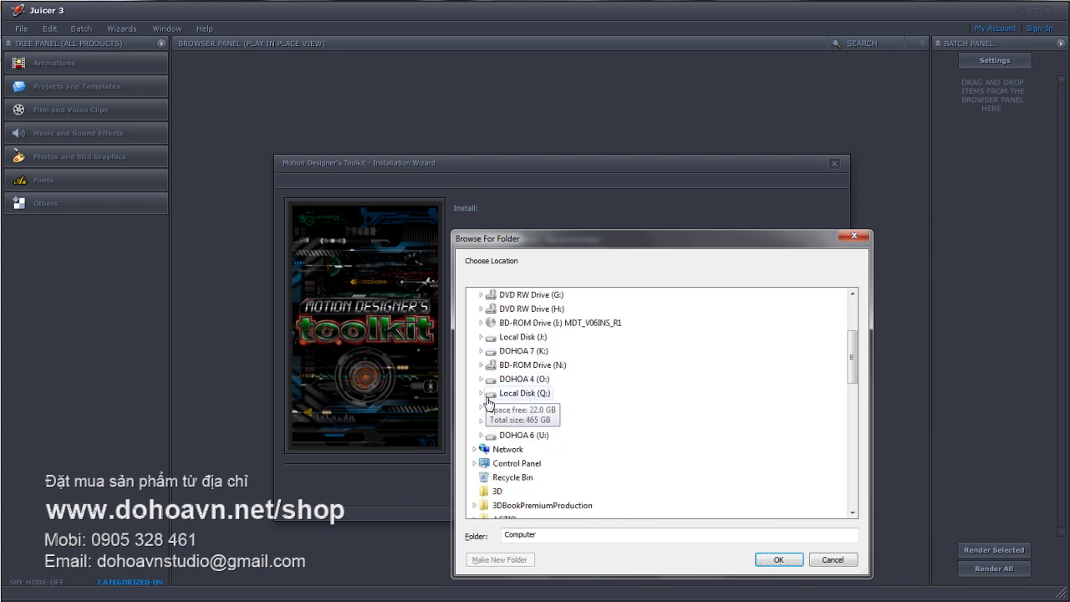
{"action": "left_click", "coordinate": [481, 435]}
{"action": "scroll", "coordinate": [556, 435], "scroll_direction": "down", "scroll_amount": 5}
{"action": "scroll", "coordinate": [595, 431], "scroll_direction": "down", "scroll_amount": 1}
{"action": "left_click", "coordinate": [525, 450]}
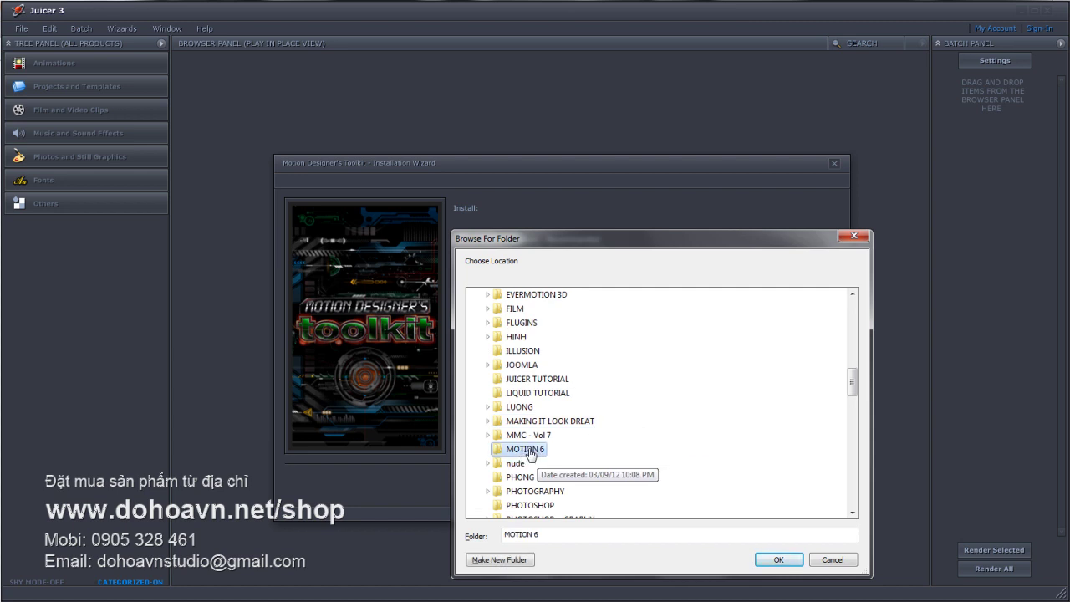
{"action": "left_click", "coordinate": [776, 560]}
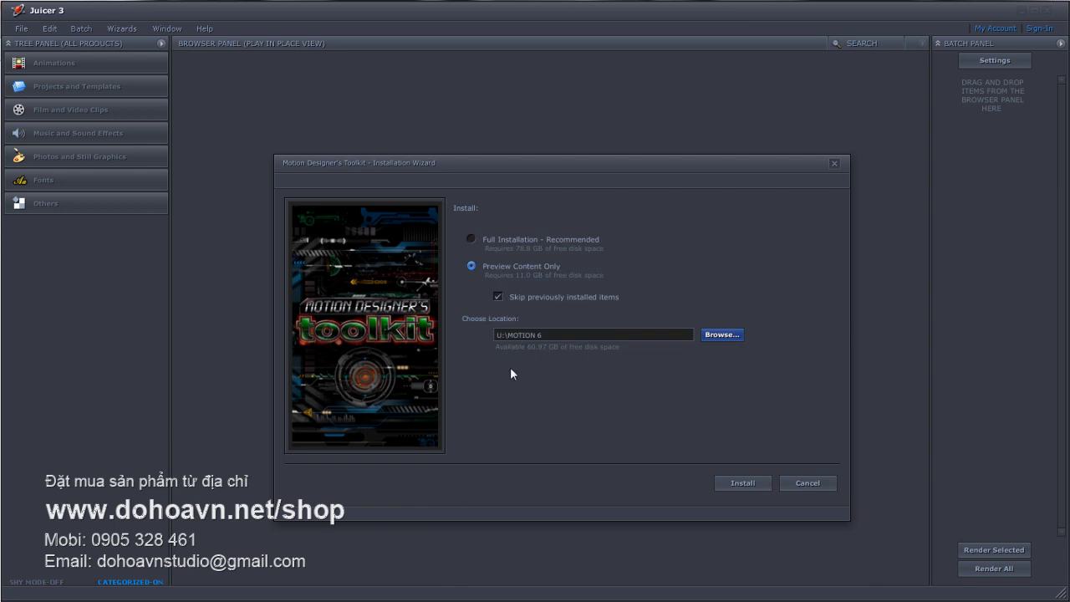
- Begin the install and confirm re-installing the Motion Designer's Toolkit 6 previews
{"action": "left_click", "coordinate": [742, 485]}
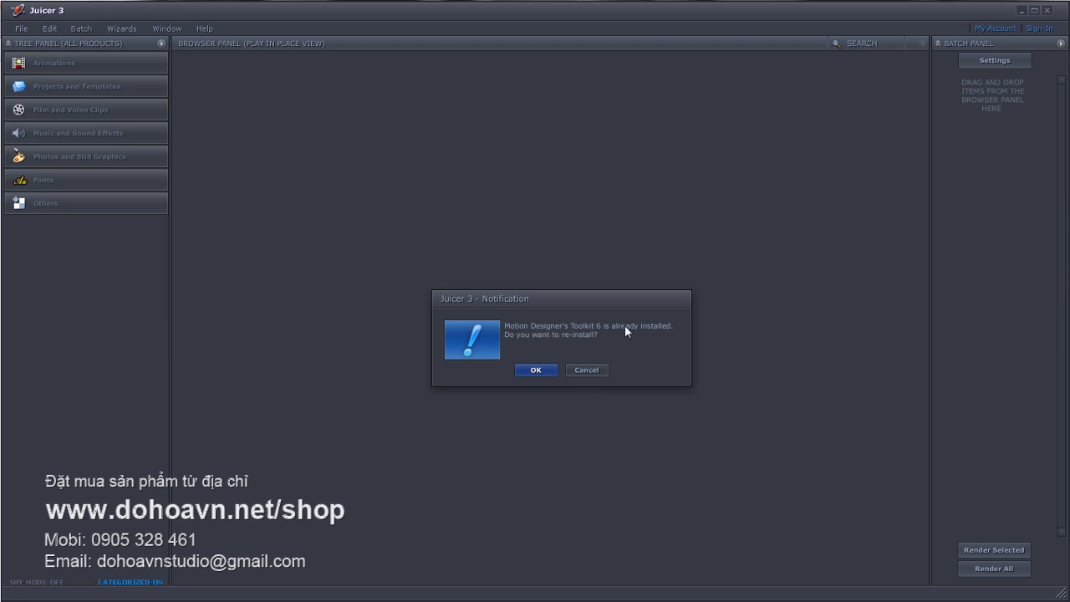
{"action": "left_click", "coordinate": [534, 371]}
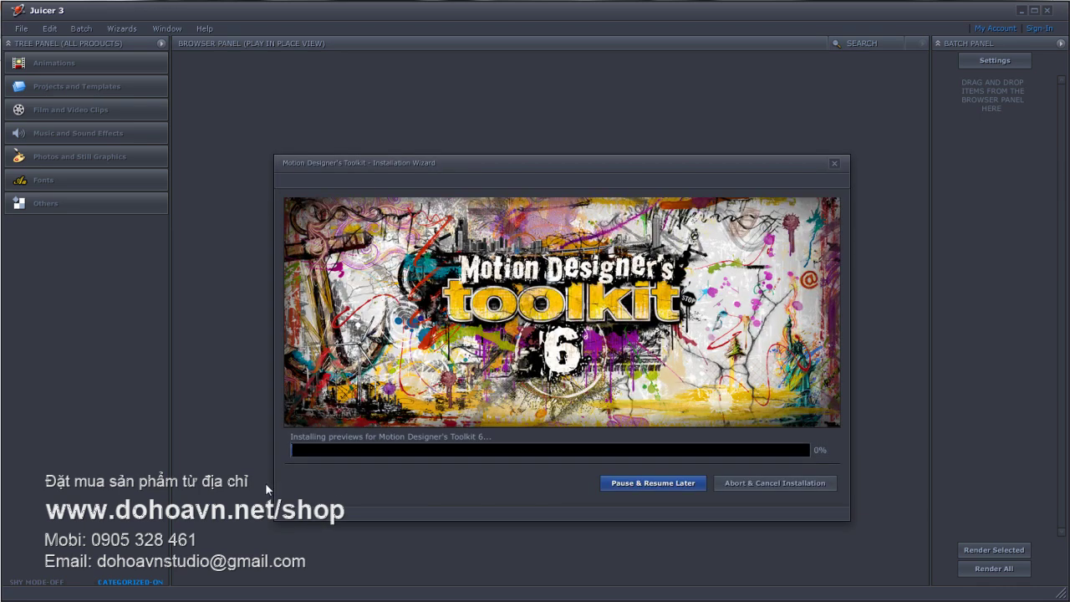